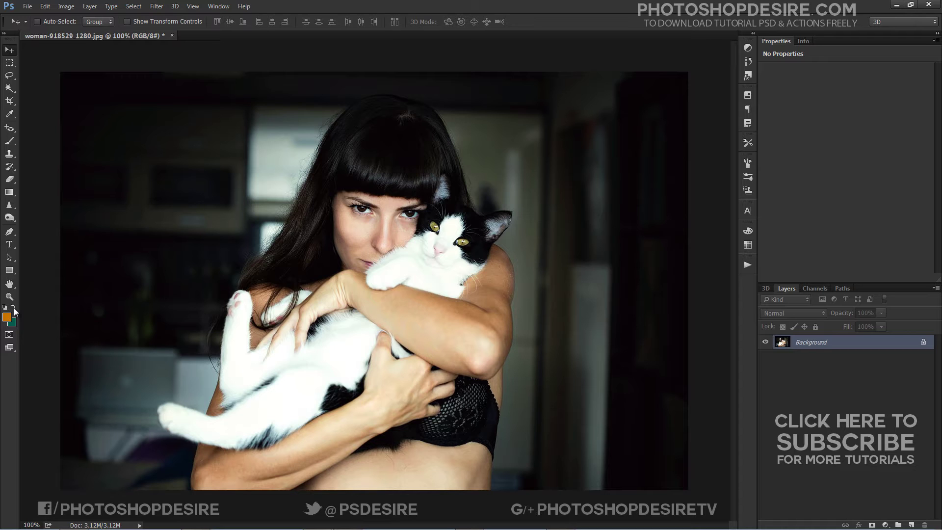
Step: Swap the colour swatches so teal is the foreground and orange the background
click(14, 308)
Step: Inspect the teal and orange swatch values in the Color Picker without changing them
click(7, 317)
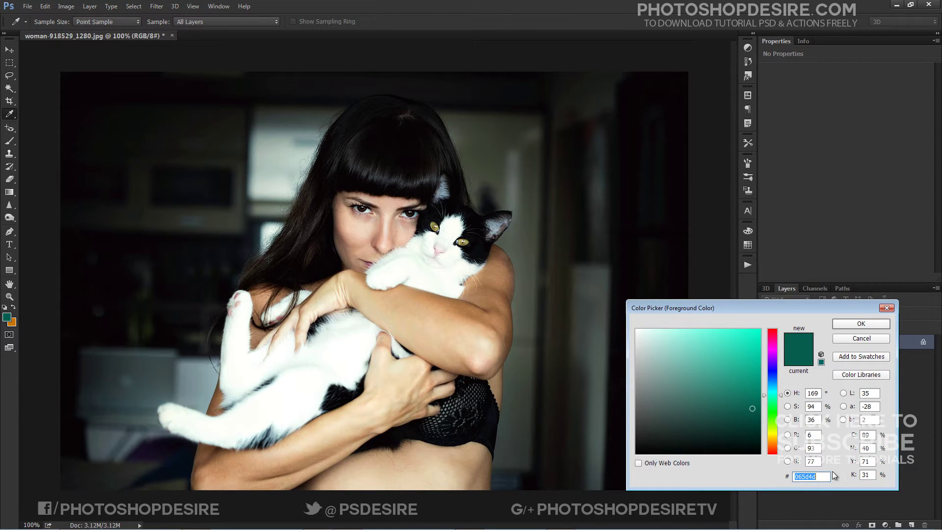
click(861, 338)
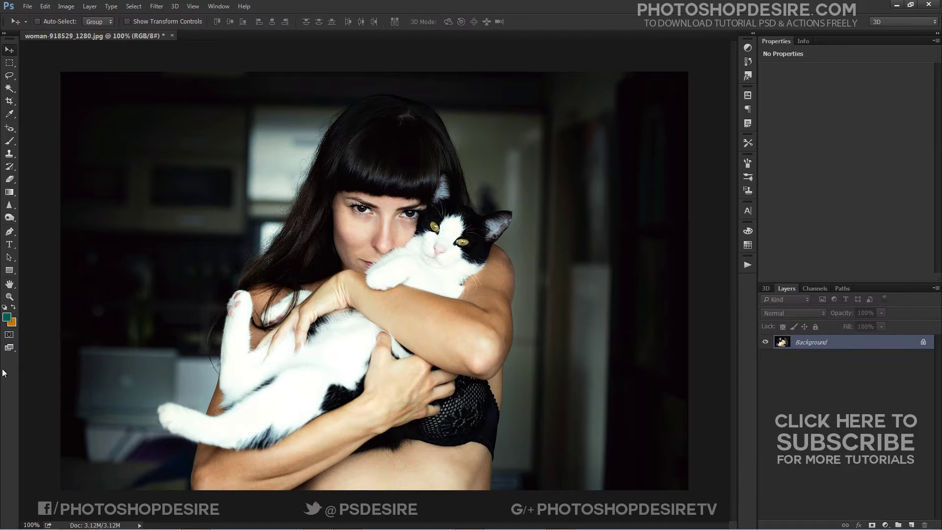
click(14, 308)
click(8, 317)
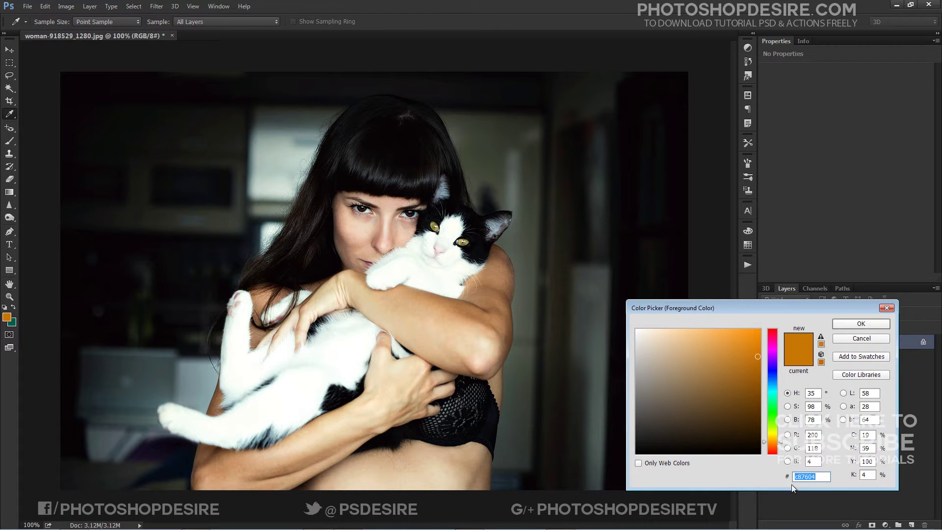
click(862, 339)
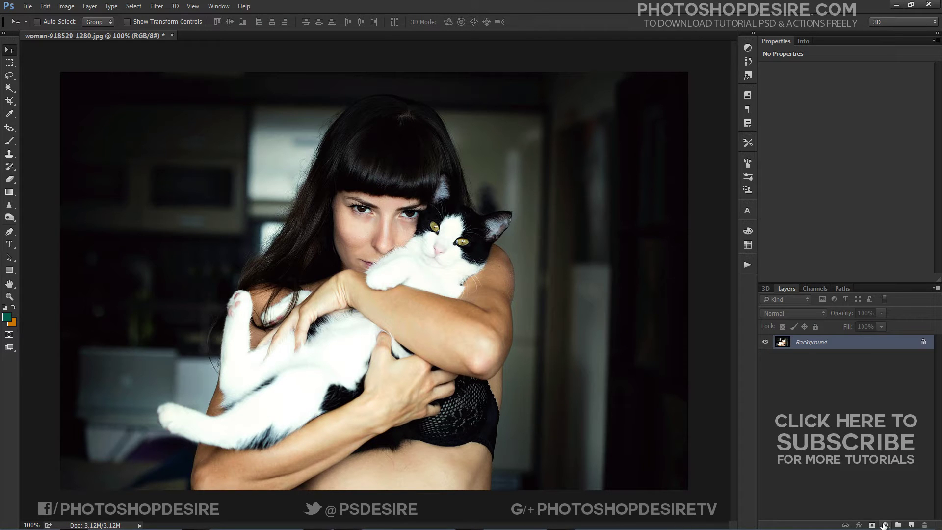
Step: Add a teal Solid Color fill layer, Color Fill 1, covering the whole photo
click(884, 525)
click(873, 346)
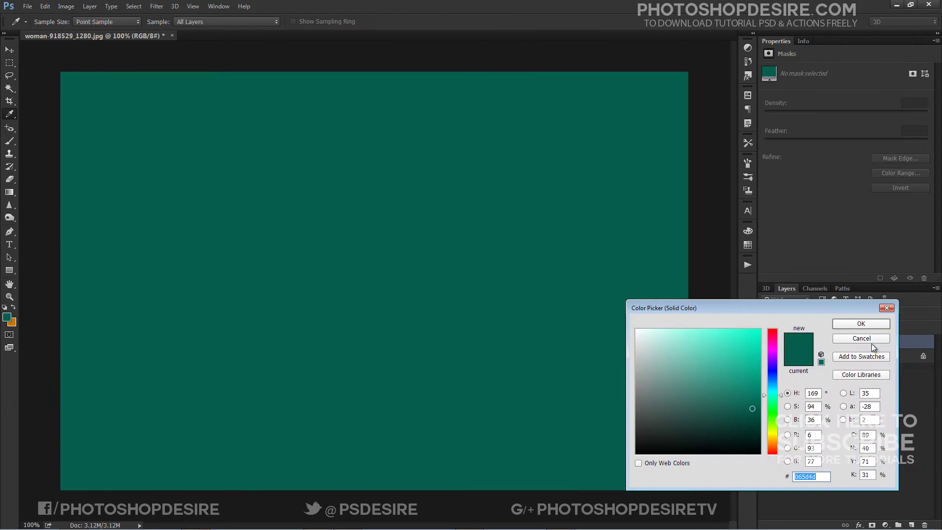
click(861, 324)
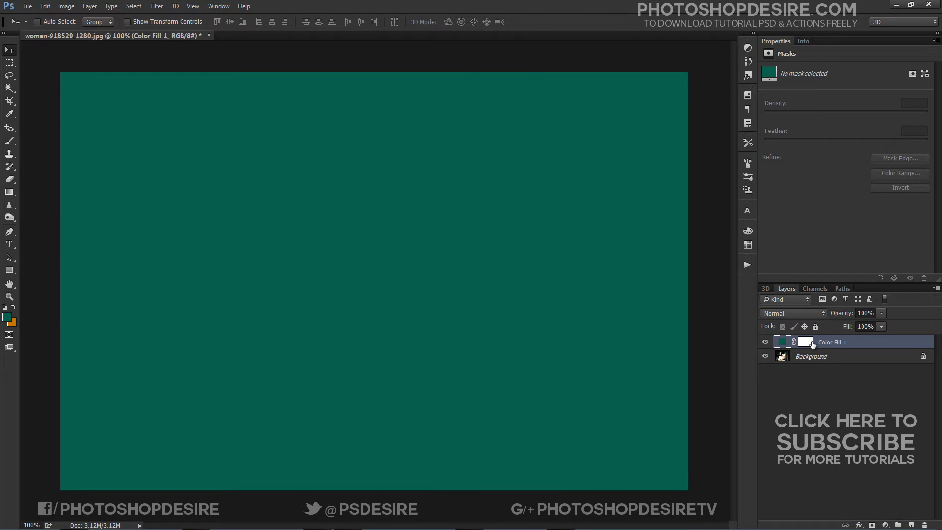
click(806, 342)
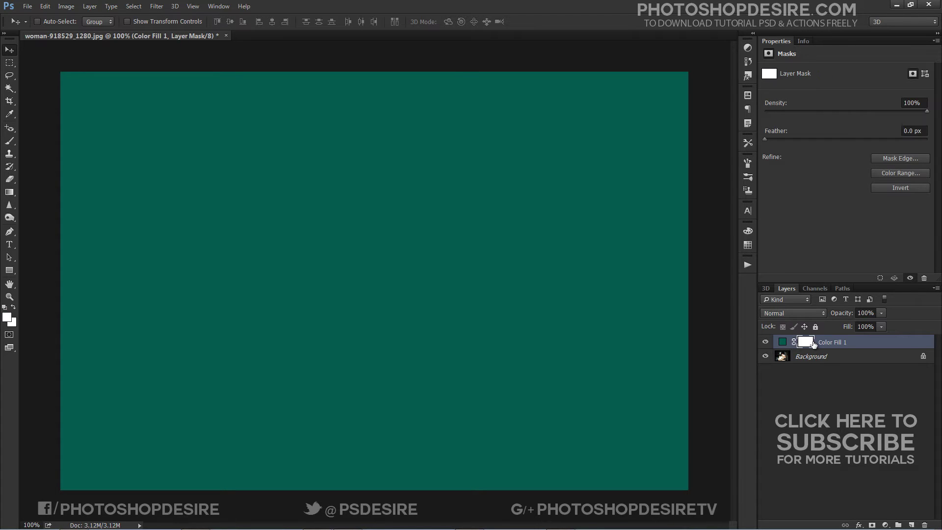
Step: Alt-split the Underlying white Blend If slider so teal tints only the shadows
double_click(874, 342)
mouse_move(680, 273)
mouse_down()
mouse_move(755, 283)
mouse_move(680, 276)
mouse_up()
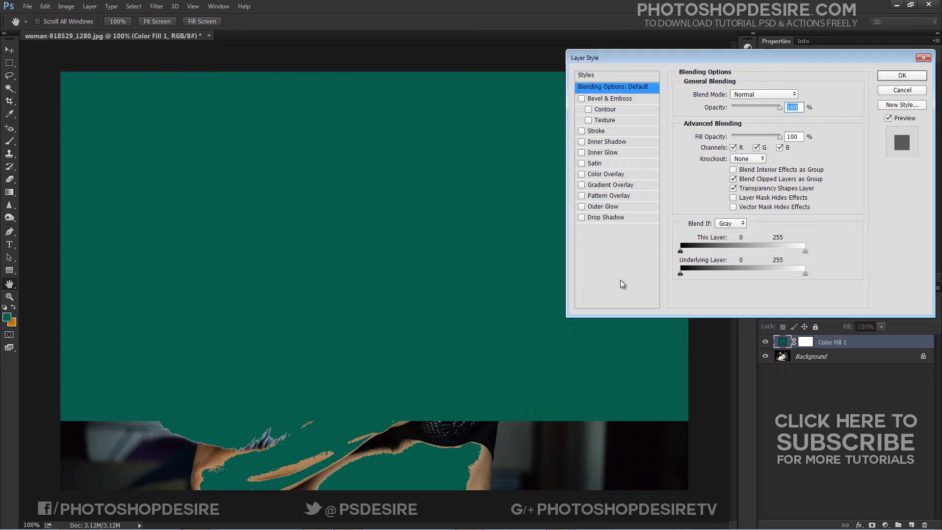
drag(806, 274, 736, 279)
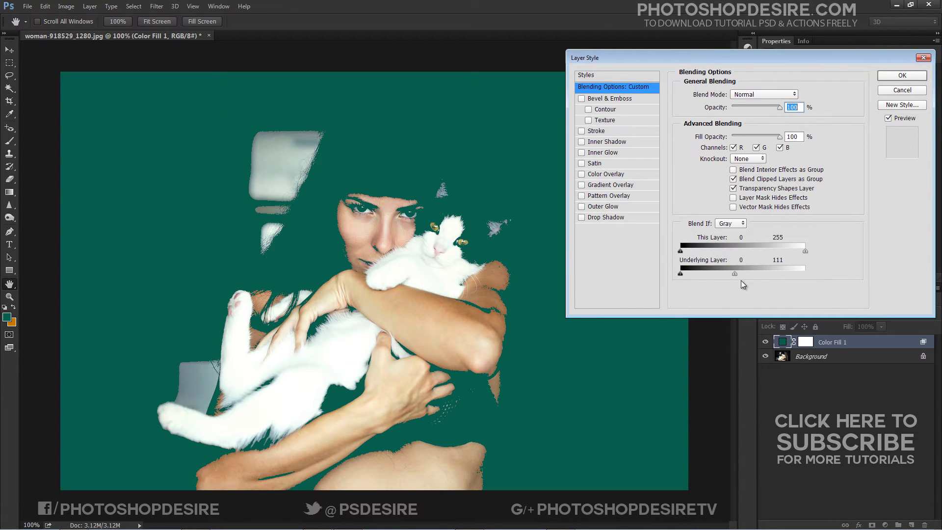
key(alt)
drag(737, 276, 825, 281)
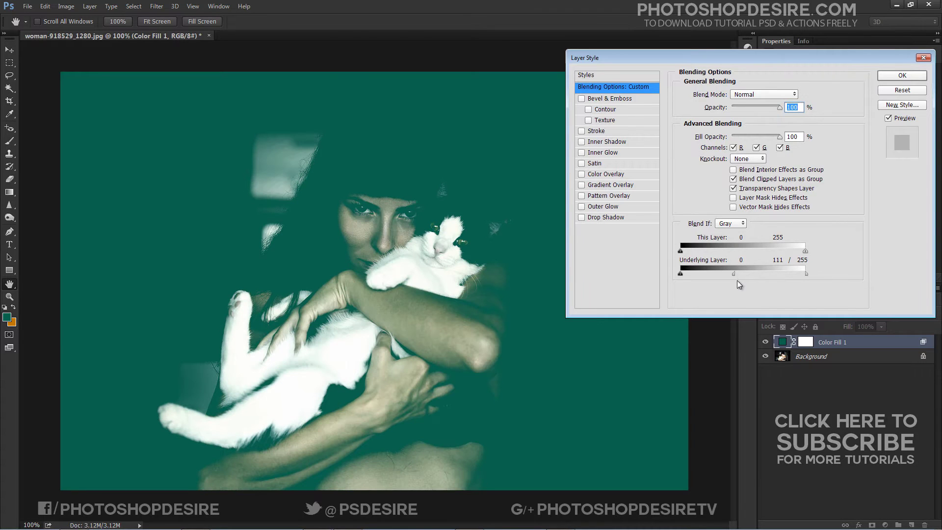
drag(731, 274, 631, 280)
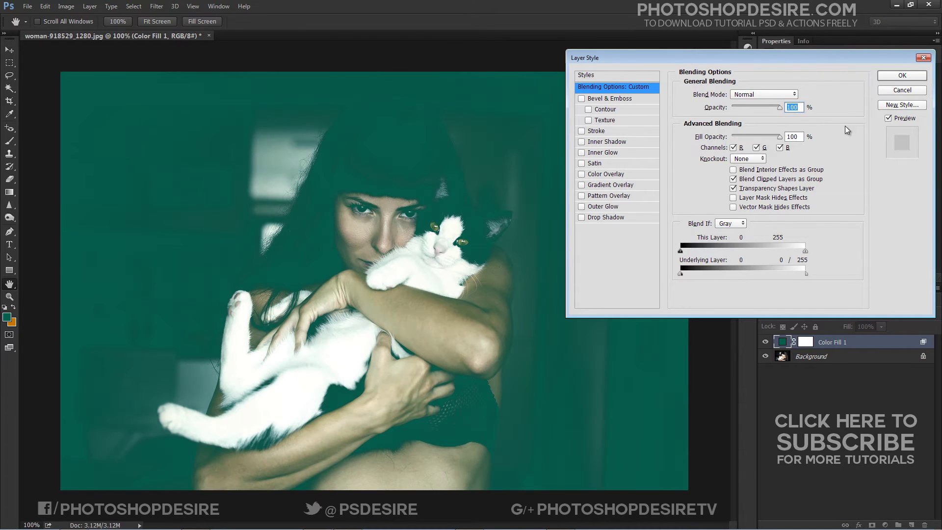
click(885, 76)
Step: Toggle the teal fill on and off to compare, leaving it hidden
click(765, 342)
click(765, 342)
click(766, 342)
click(767, 342)
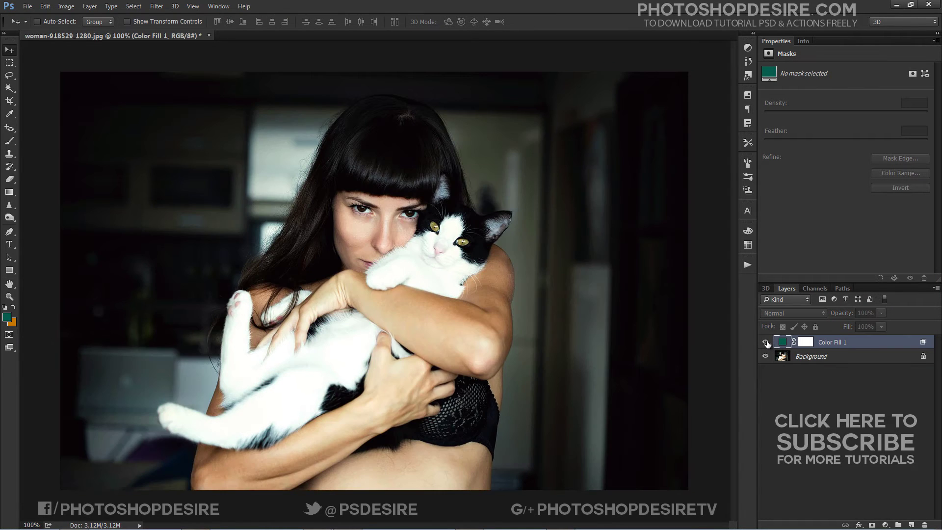
click(767, 342)
double_click(837, 347)
click(904, 91)
Step: Rename the teal fill layer Shadows and make orange the foreground colour
double_click(830, 342)
text(Shadows)
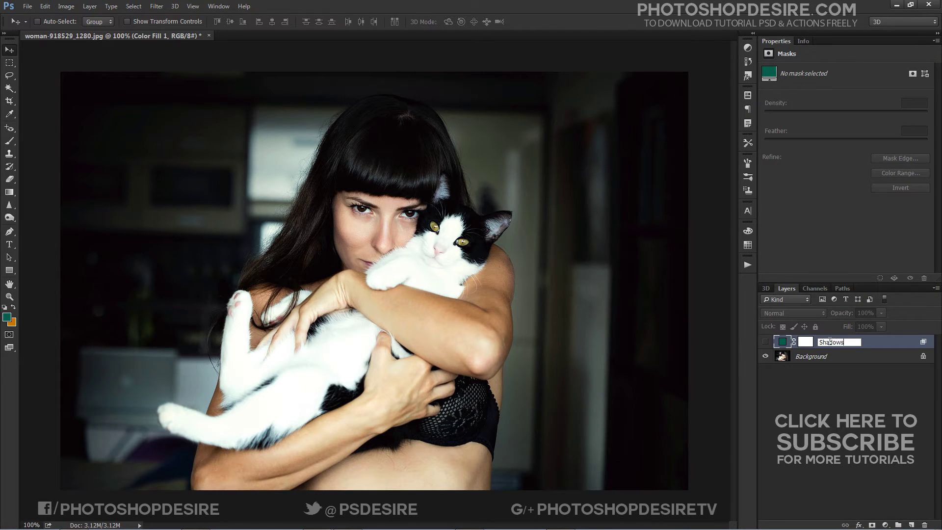
click(817, 455)
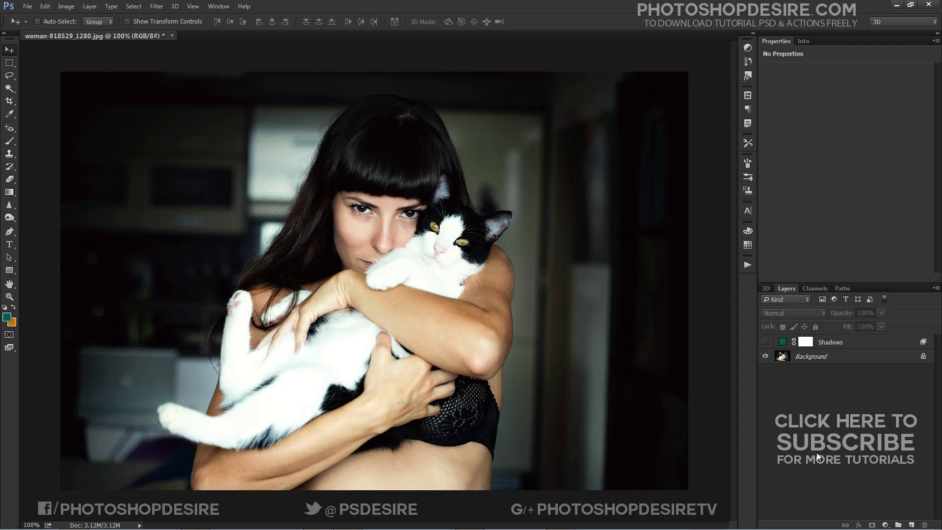
click(13, 307)
Step: Add an orange Solid Color fill layer above the Shadows layer
click(886, 525)
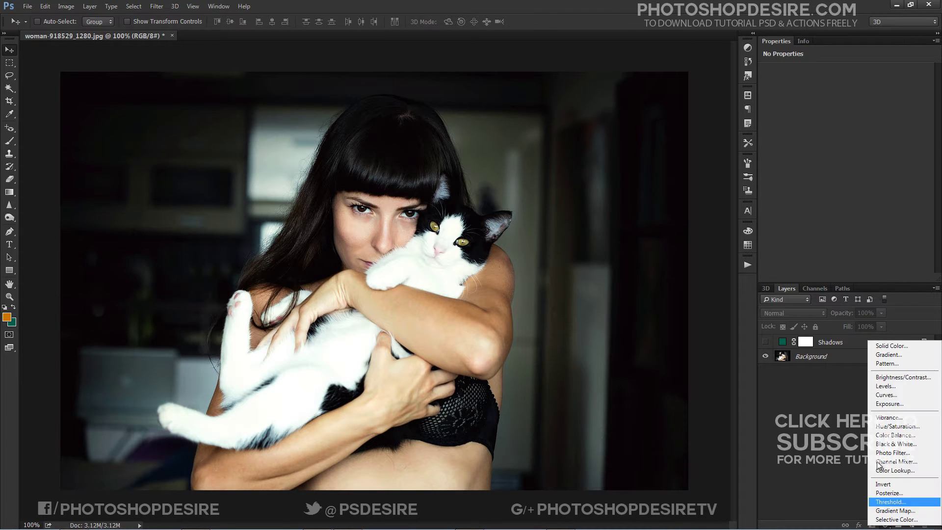
click(864, 343)
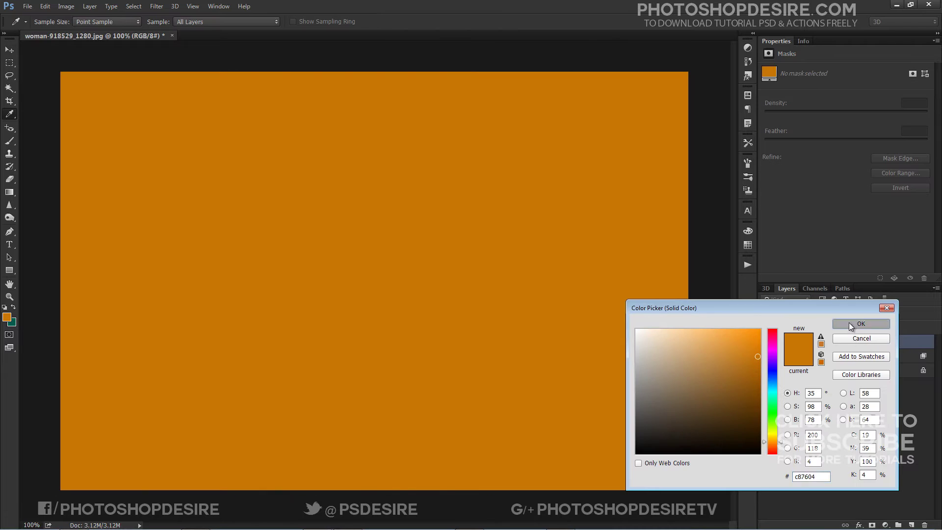
click(856, 325)
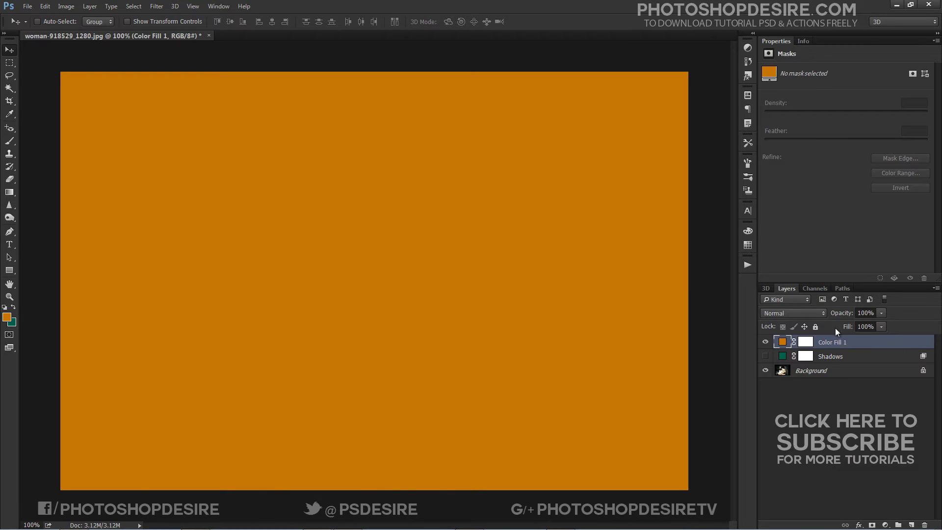
Step: Alt-split the Underlying black Blend If slider so orange tints only highlights, then show Shadows
double_click(815, 345)
mouse_move(681, 274)
mouse_down()
mouse_move(736, 273)
mouse_move(681, 274)
mouse_up()
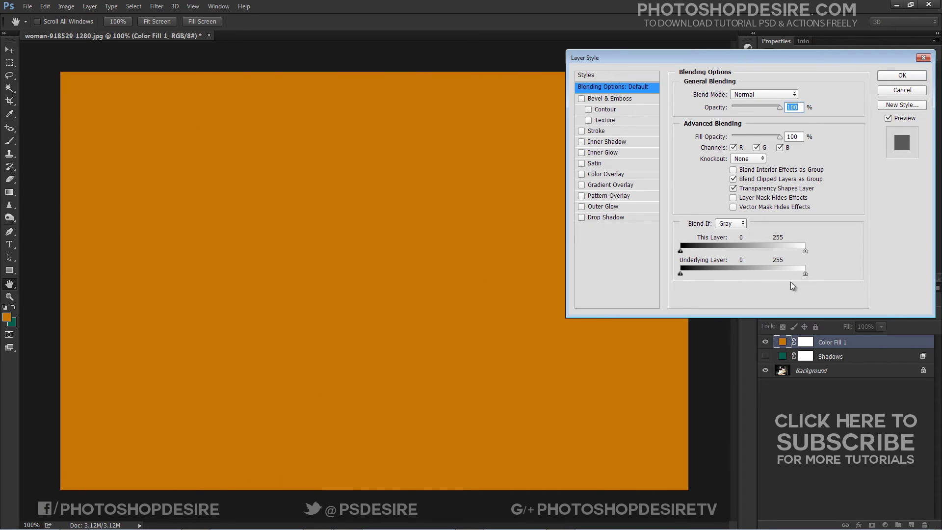
mouse_move(805, 273)
mouse_down()
mouse_move(745, 274)
mouse_move(805, 280)
mouse_up()
drag(682, 278, 805, 275)
key(alt)
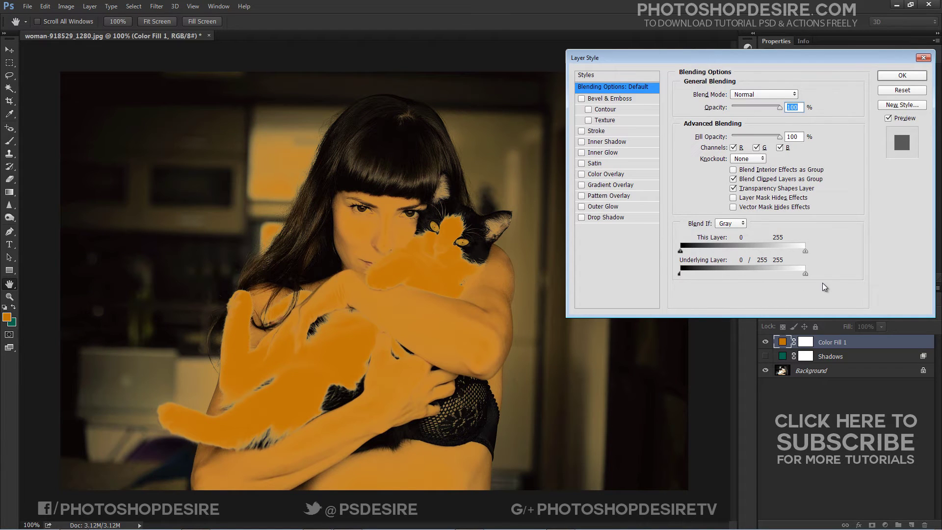
click(901, 75)
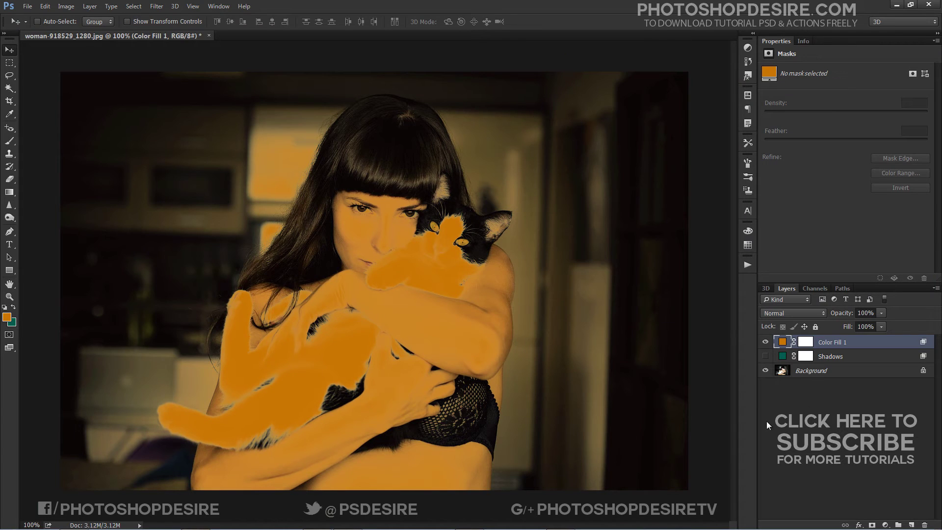
click(765, 357)
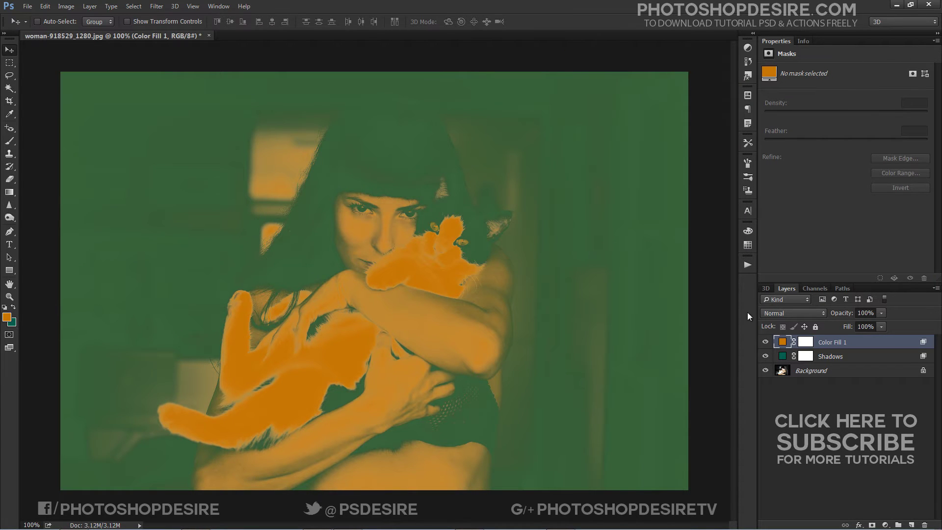
Step: Rename the orange fill layer to Highlights
click(765, 343)
click(765, 342)
double_click(834, 342)
text(Highlights)
click(822, 388)
Step: Toggle Highlights and Shadows visibility to compare, ending with both layers shown
click(765, 342)
click(766, 342)
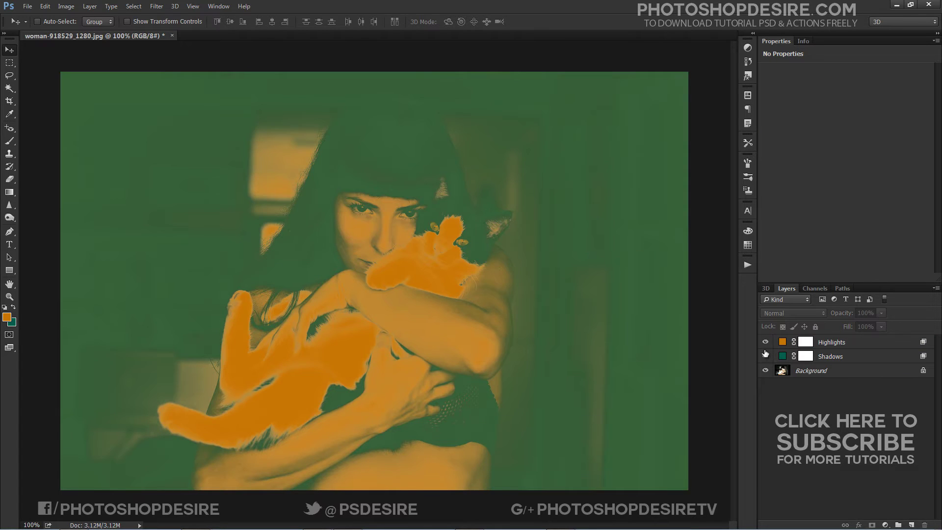
click(765, 342)
click(765, 356)
click(766, 356)
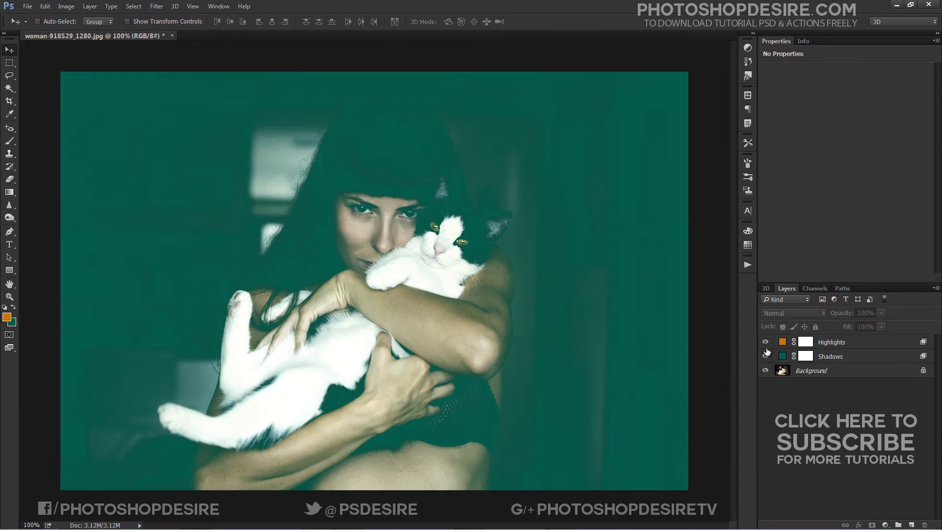
click(765, 342)
click(766, 356)
click(765, 357)
click(766, 356)
click(765, 356)
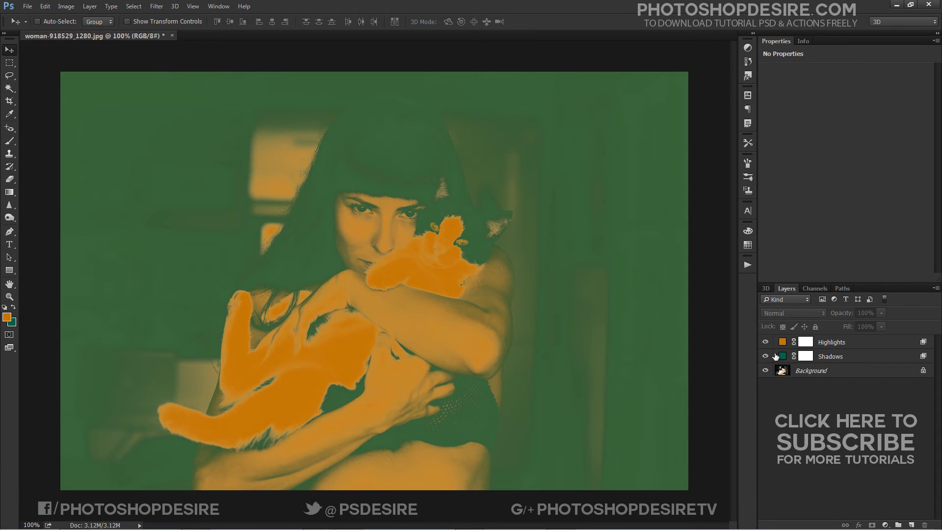
click(815, 342)
click(805, 313)
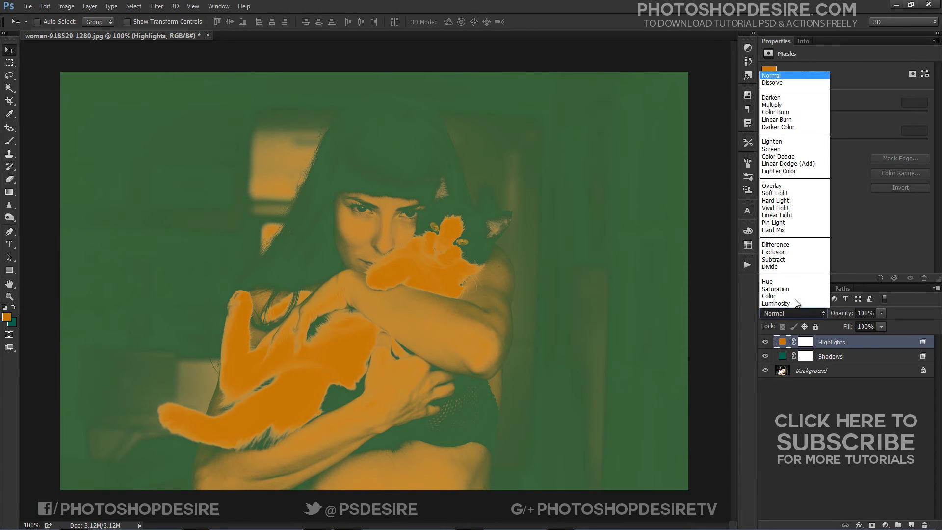
Step: Set Highlights and Shadows to Soft Light blend mode and lower the Highlights opacity
click(785, 193)
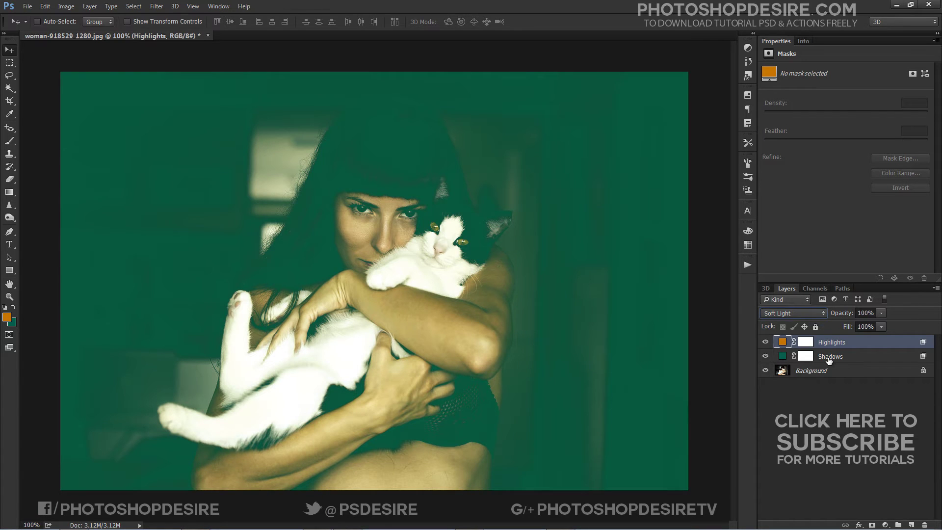
click(827, 357)
click(808, 312)
click(782, 196)
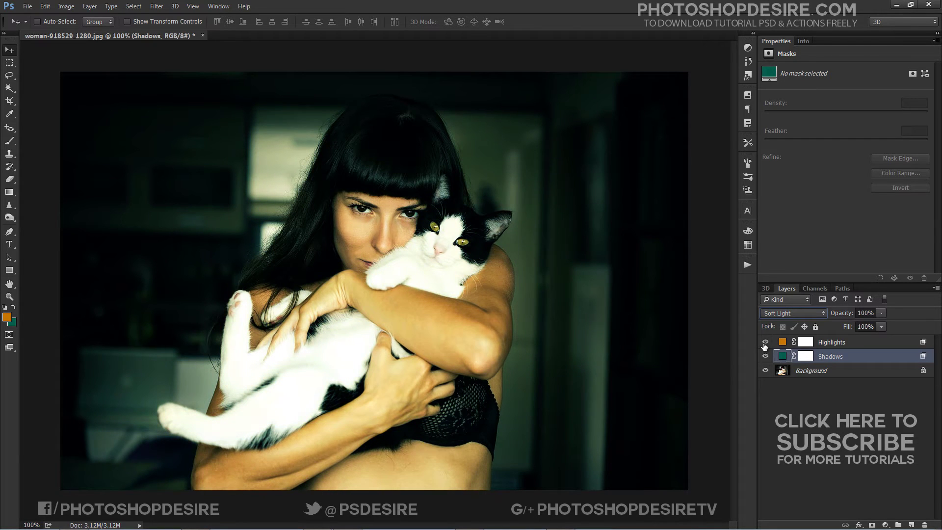
click(819, 343)
click(865, 313)
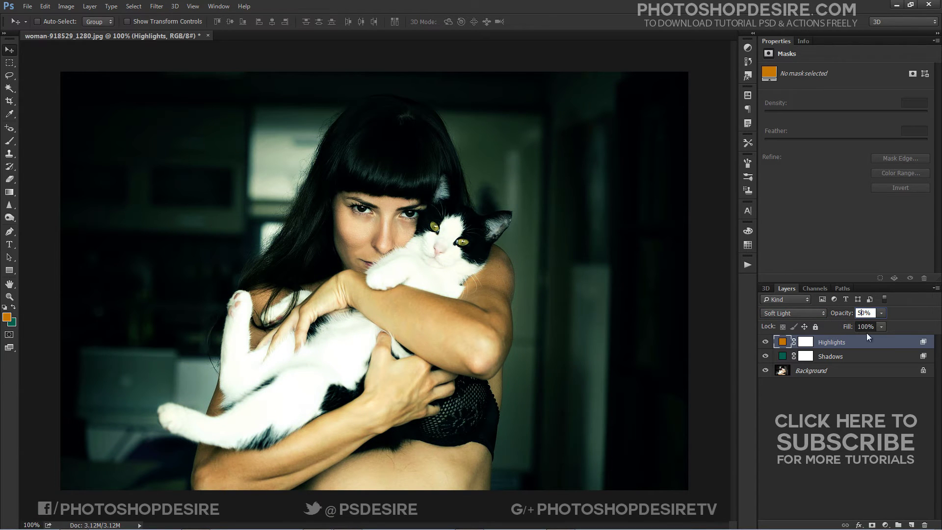
click(782, 393)
Step: Compare the Soft Light grade against the original, select Highlights, and pick the Rectangular Marquee
alt+click(765, 373)
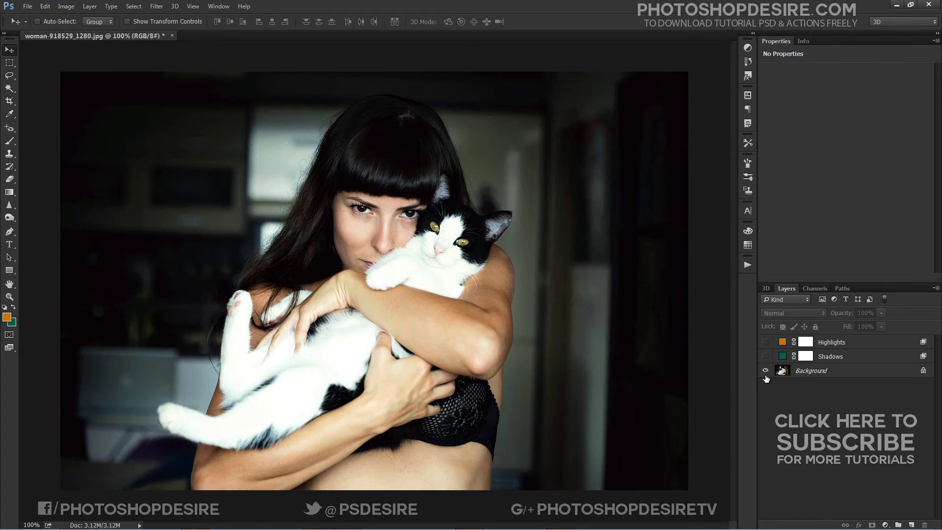
alt+click(766, 374)
alt+click(766, 373)
alt+click(766, 374)
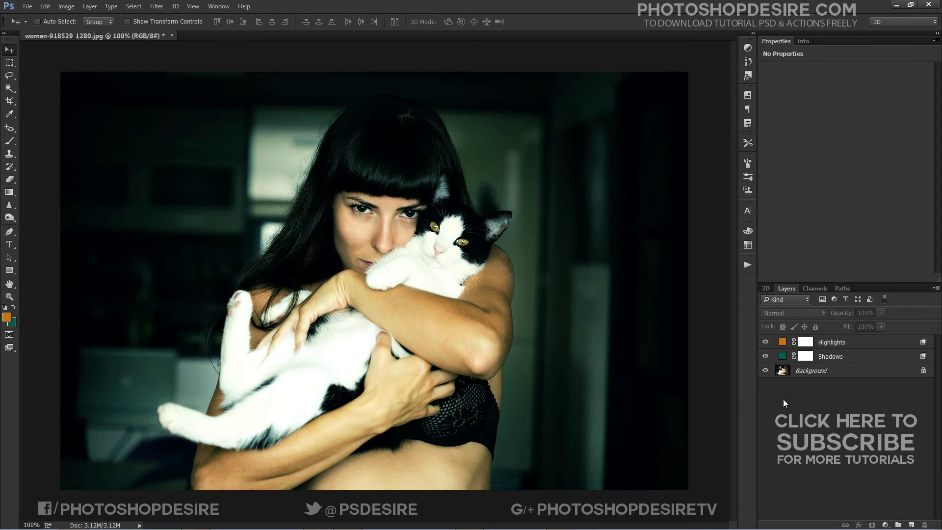
click(825, 345)
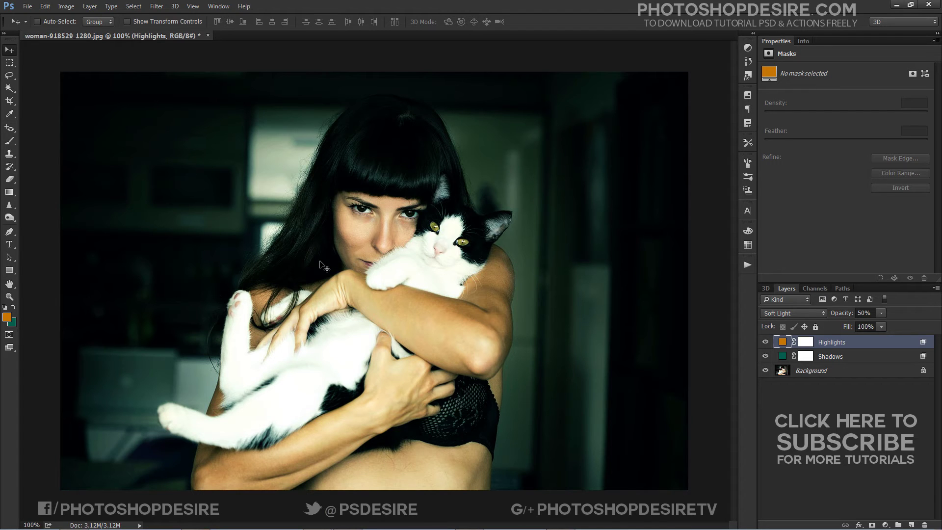
click(11, 63)
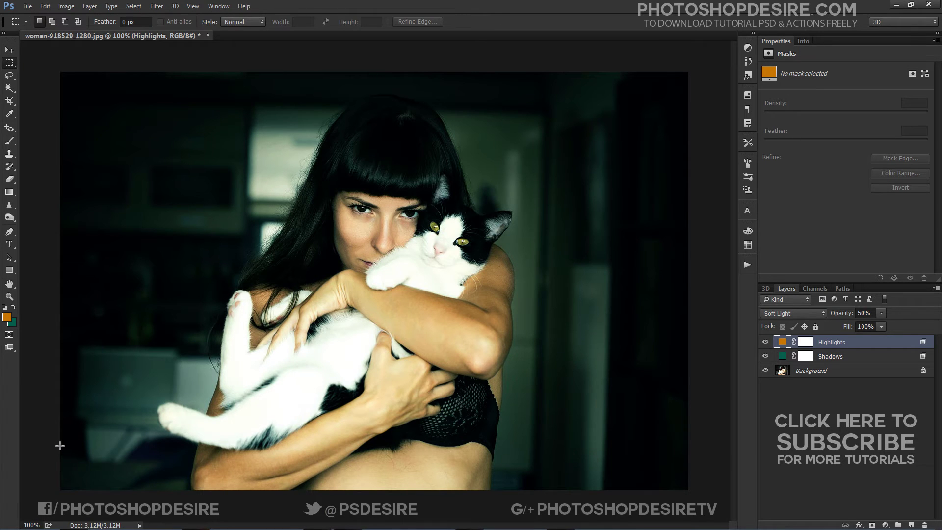
Step: Marquee the photo's middle, invert to the top and bottom bands, and add Layer 1
drag(59, 445, 693, 120)
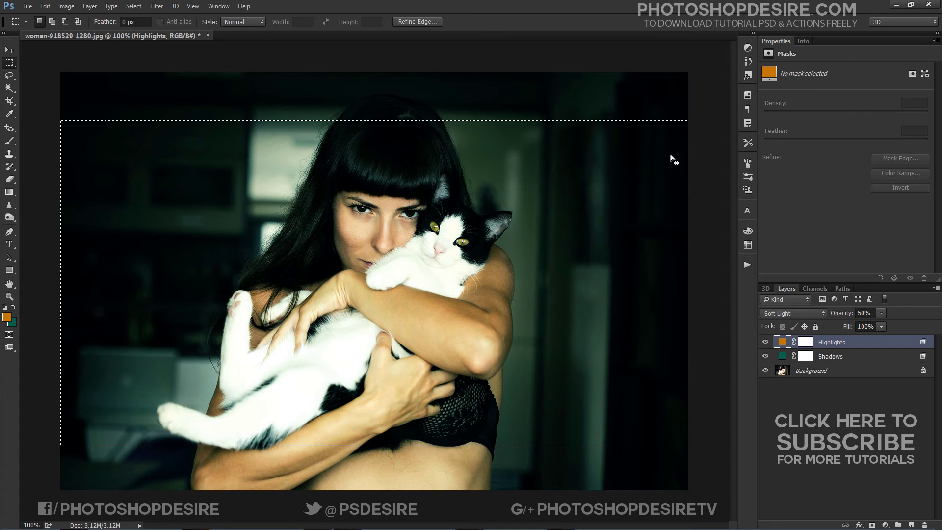
click(134, 7)
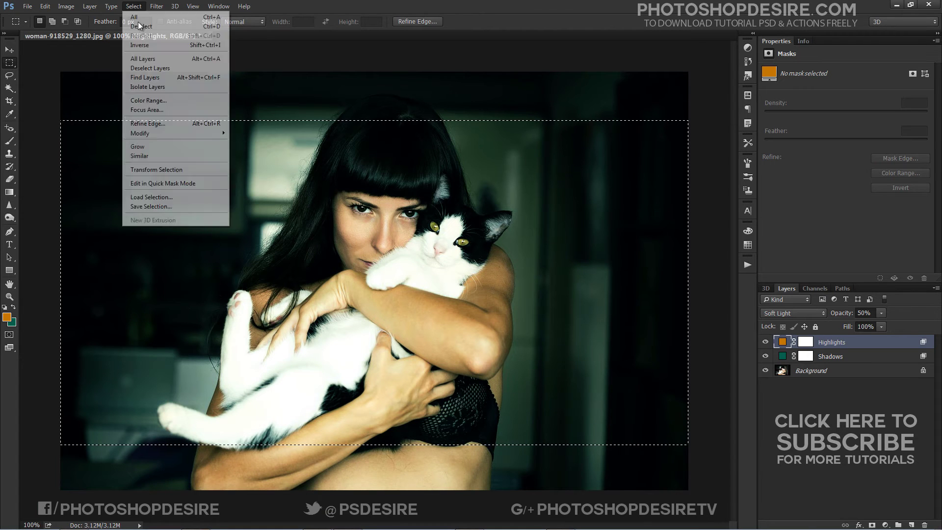
click(140, 45)
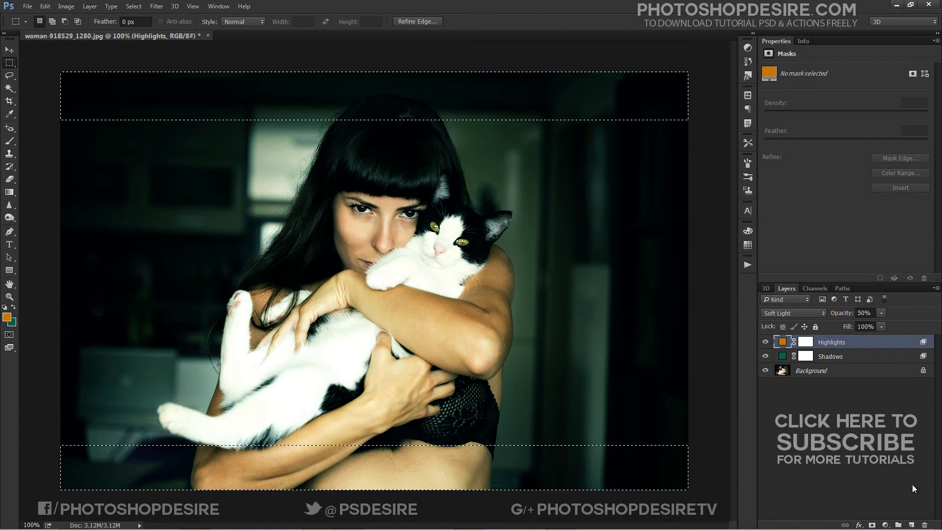
click(911, 524)
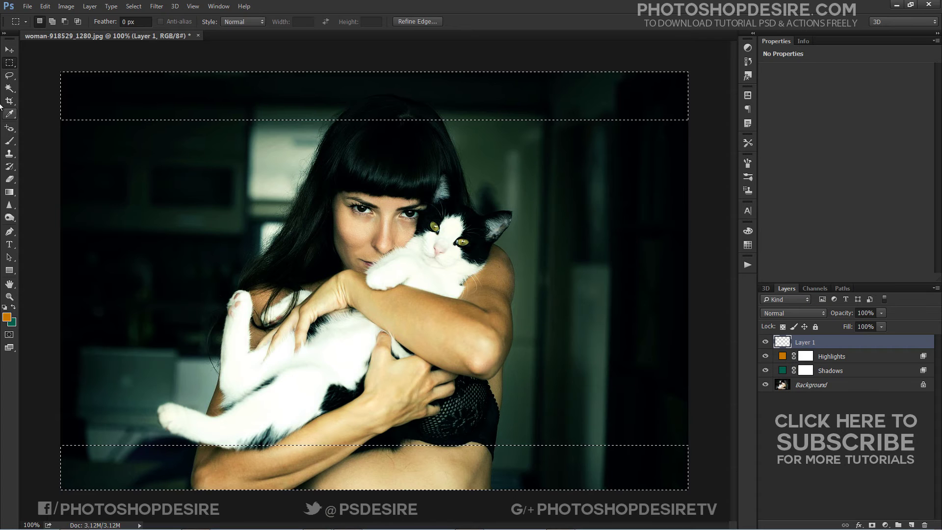
Step: Fill the selected top and bottom bands with black on Layer 1, then deselect
click(47, 7)
click(54, 145)
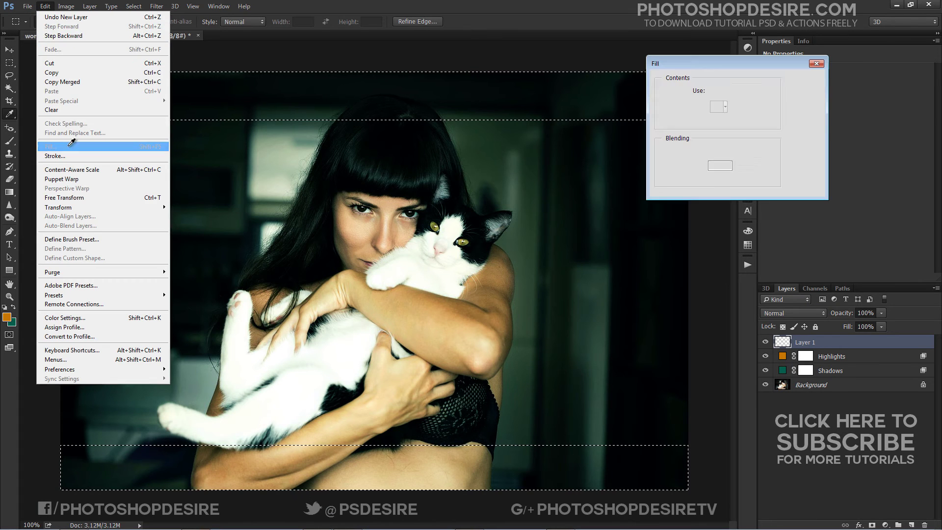
click(796, 82)
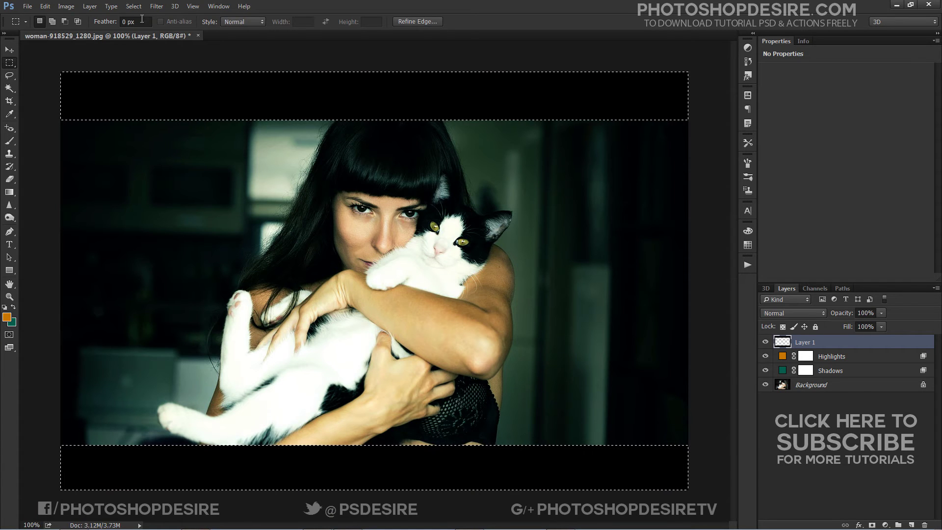
click(133, 6)
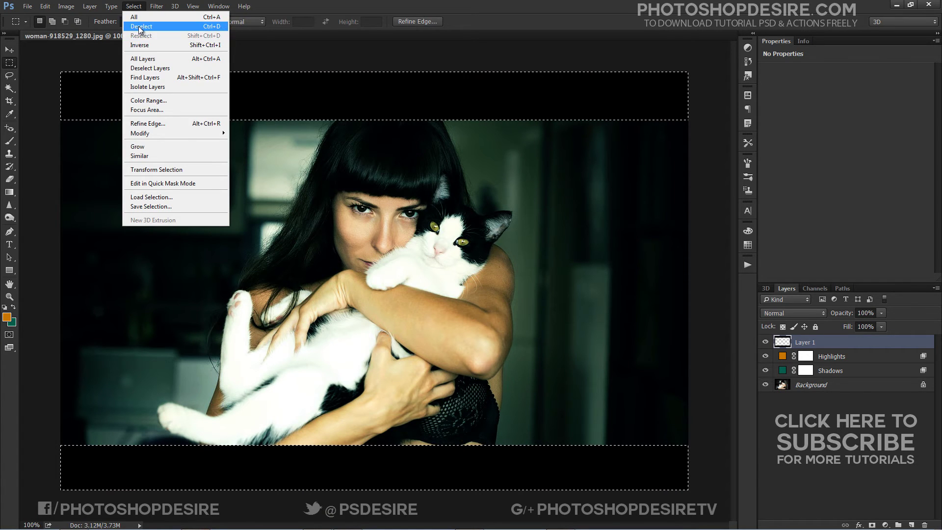
click(140, 45)
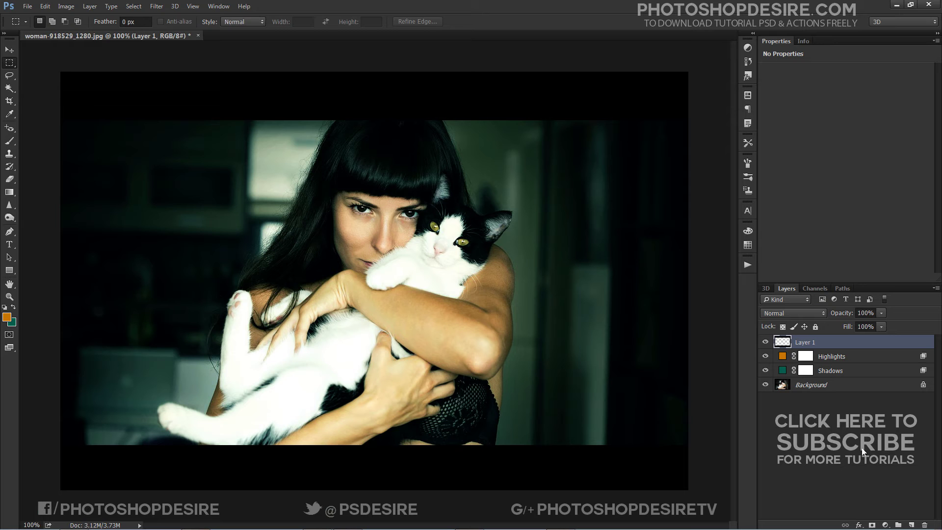
Step: Alt-toggle the Background visibility to compare the original photo with all edits
alt+click(764, 385)
alt+click(764, 384)
alt+click(764, 384)
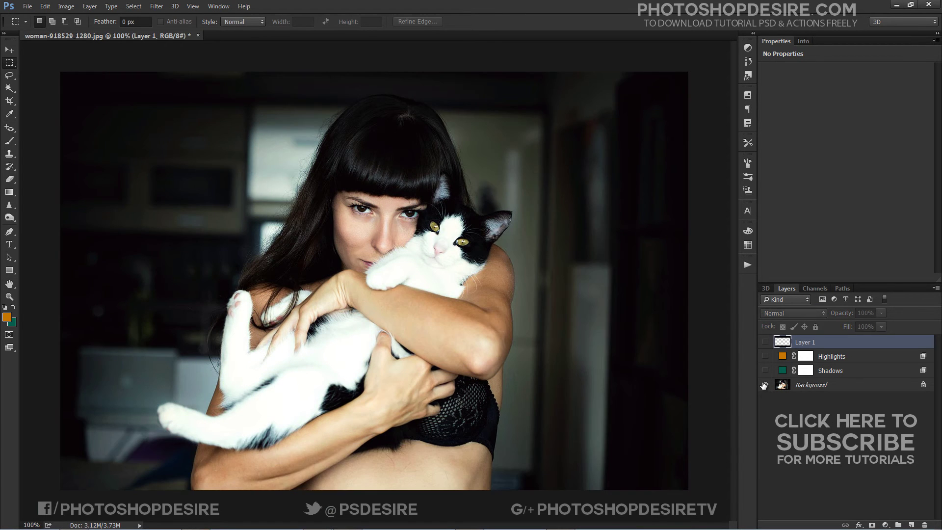
alt+click(764, 384)
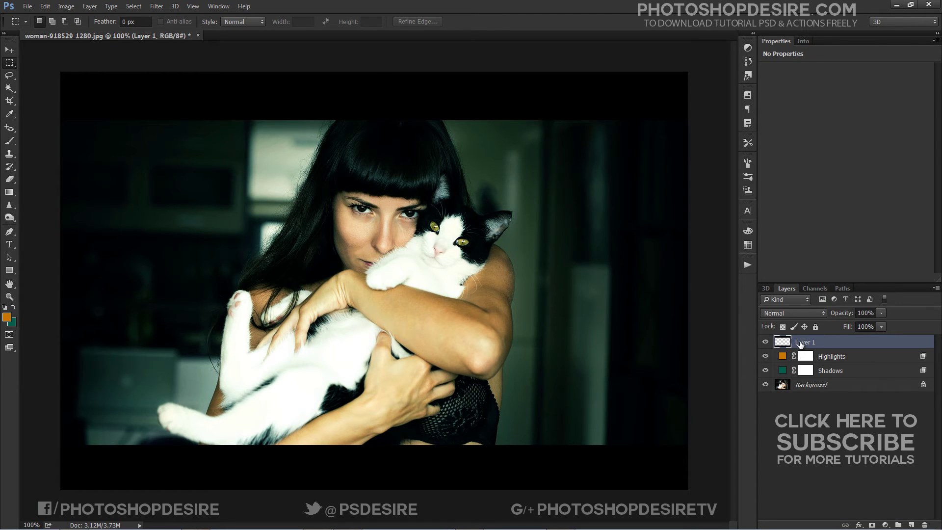
Step: Stretch the letterbox bar layer vertically to the canvas top and bottom edges
key(ctrl+t)
drag(375, 491, 375, 520)
drag(374, 72, 370, 43)
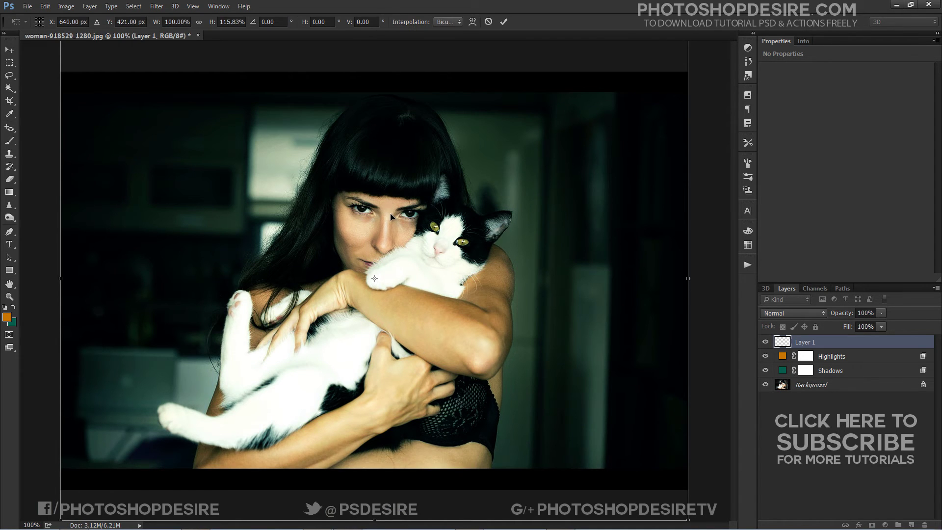
key(Return)
key(m)
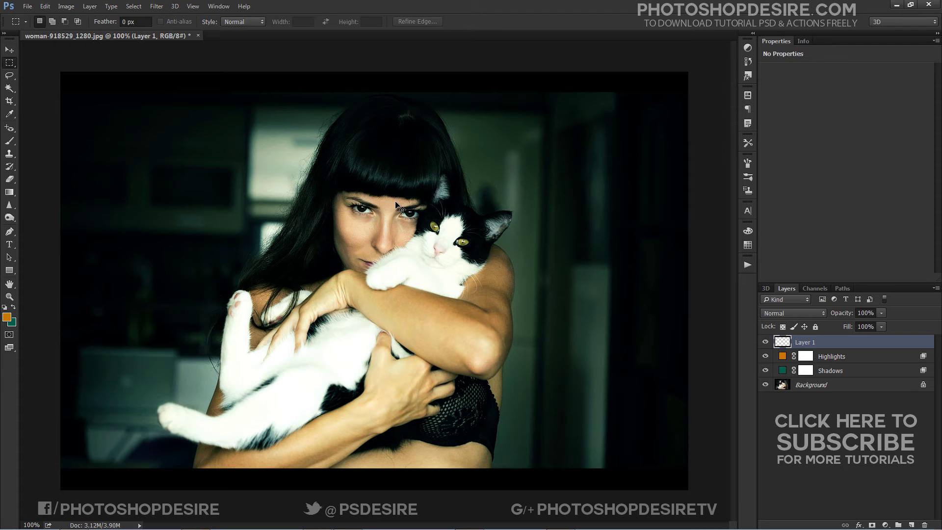
Step: Rescale the bar layer vertically inward to about 92.6% height
key(ctrl+t)
key(ctrl+minus)
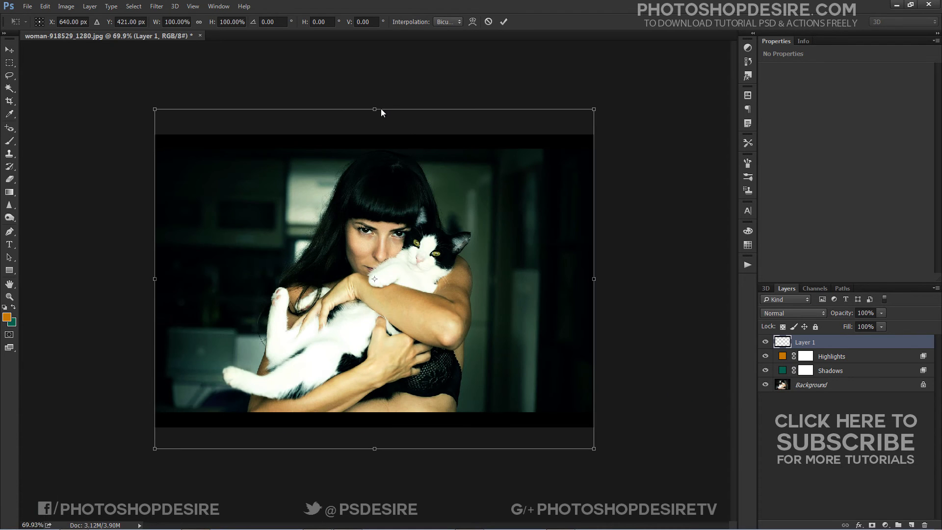
drag(374, 120, 374, 135)
drag(373, 448, 368, 427)
key(Return)
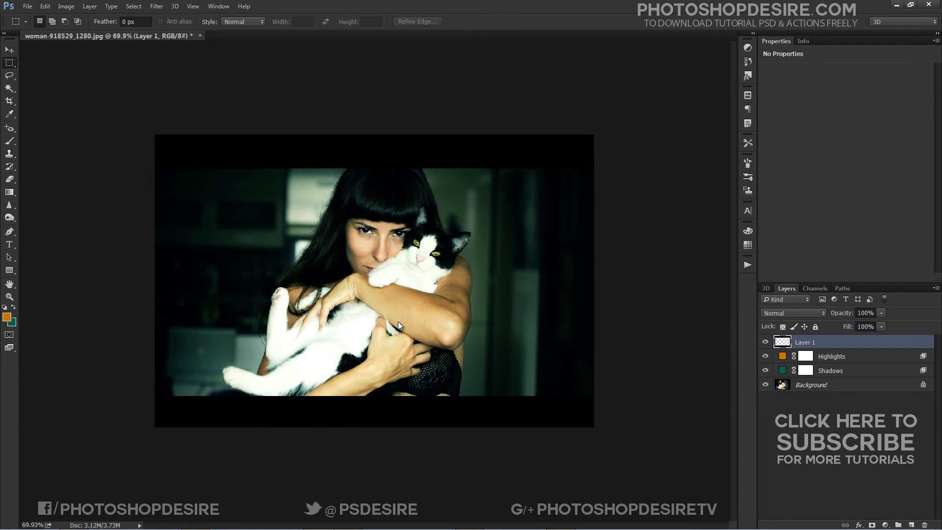
Step: Fit the image on screen and toggle visibility to compare original and graded versions
key(ctrl+0)
scroll(424, 296, down, 3)
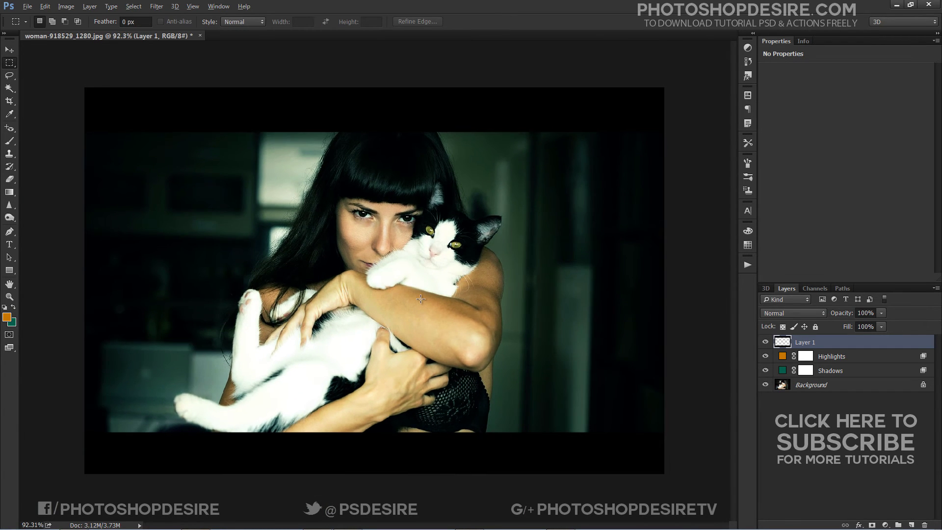
scroll(421, 299, down, 1)
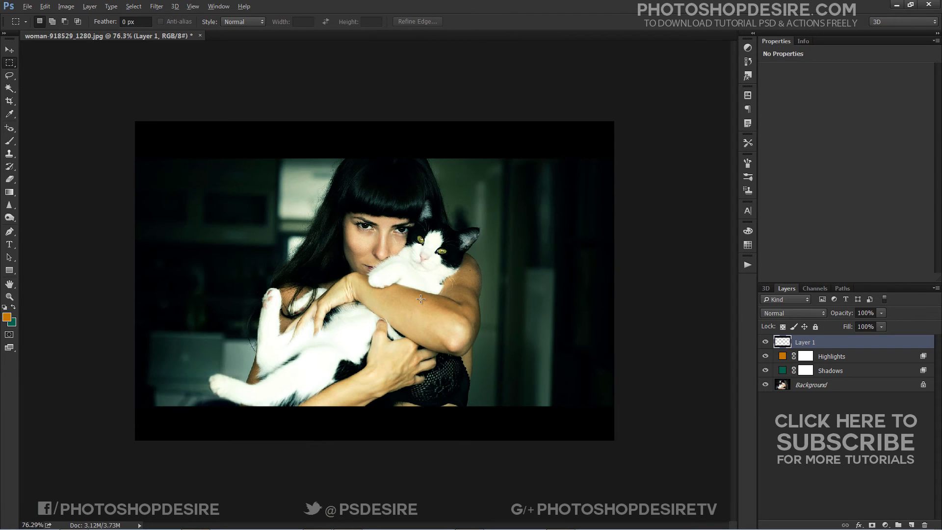
scroll(420, 299, up, 1)
alt+click(765, 385)
alt+click(765, 385)
alt+click(765, 384)
alt+click(765, 385)
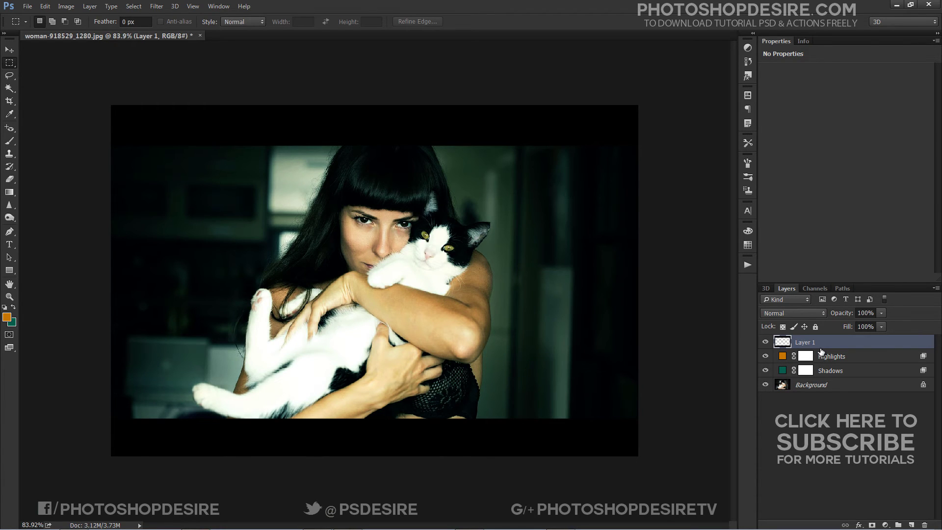
Step: Add a Levels adjustment with output black 17 and midtones 0.92, placed beneath Layer 1
click(886, 525)
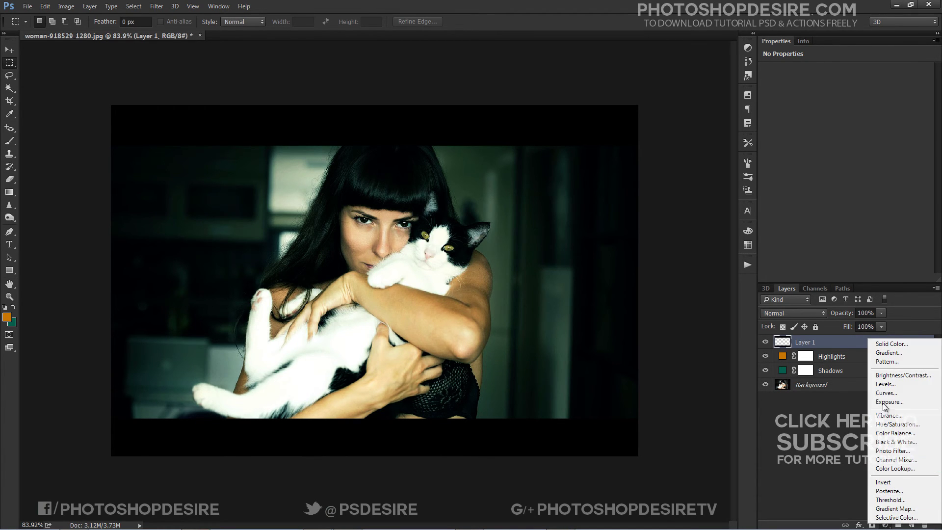
click(887, 384)
drag(790, 172, 795, 175)
drag(790, 143, 783, 144)
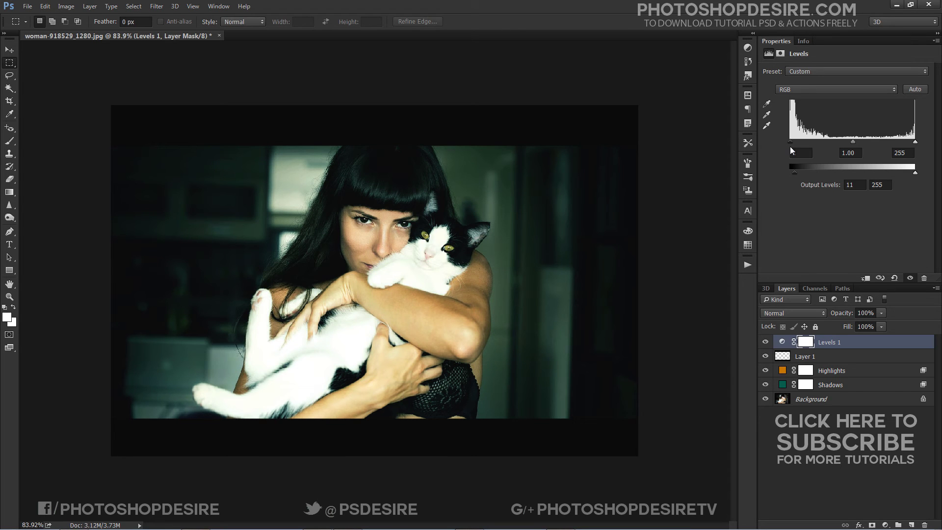
drag(853, 141, 858, 142)
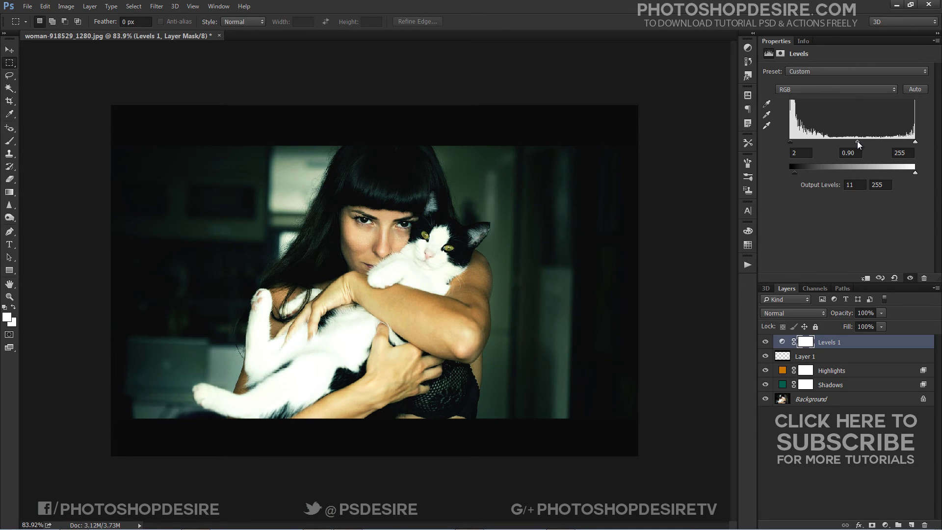
drag(795, 172, 800, 172)
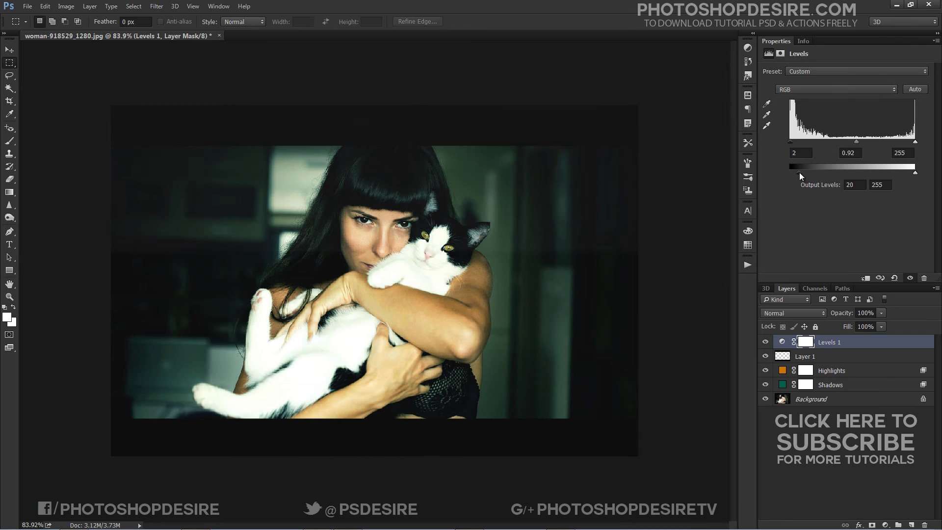
drag(828, 343, 829, 360)
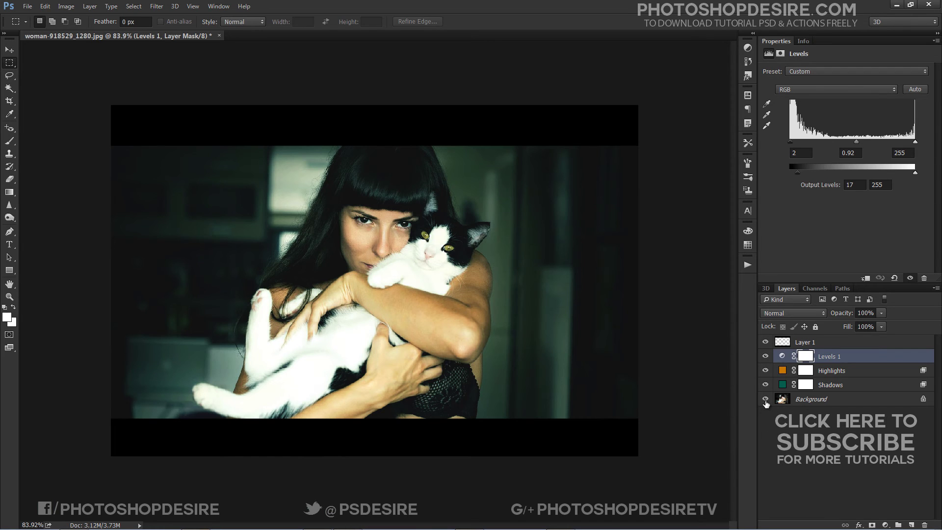
alt+click(765, 401)
alt+click(764, 402)
alt+click(765, 401)
alt+click(765, 402)
alt+click(764, 401)
alt+click(765, 401)
scroll(544, 321, down, 3)
scroll(539, 331, up, 4)
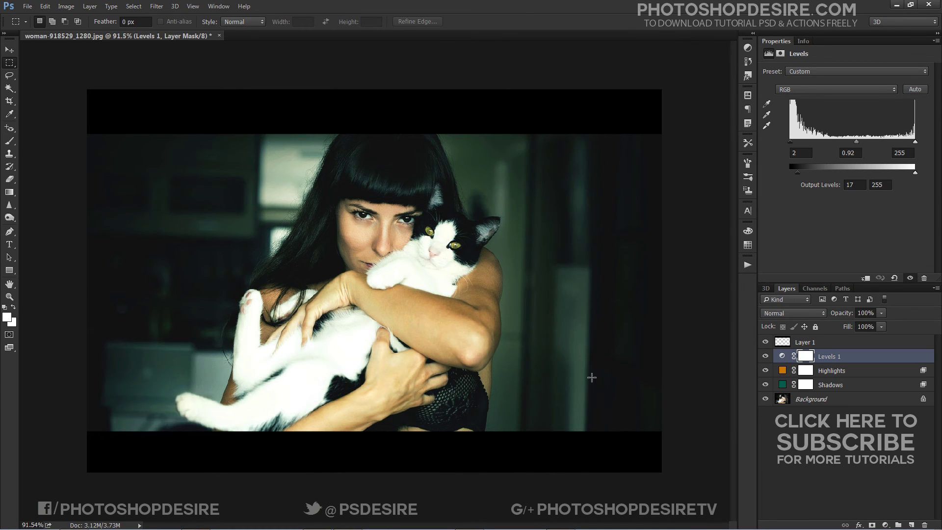
alt+click(765, 400)
alt+click(766, 399)
alt+click(766, 399)
alt+click(766, 400)
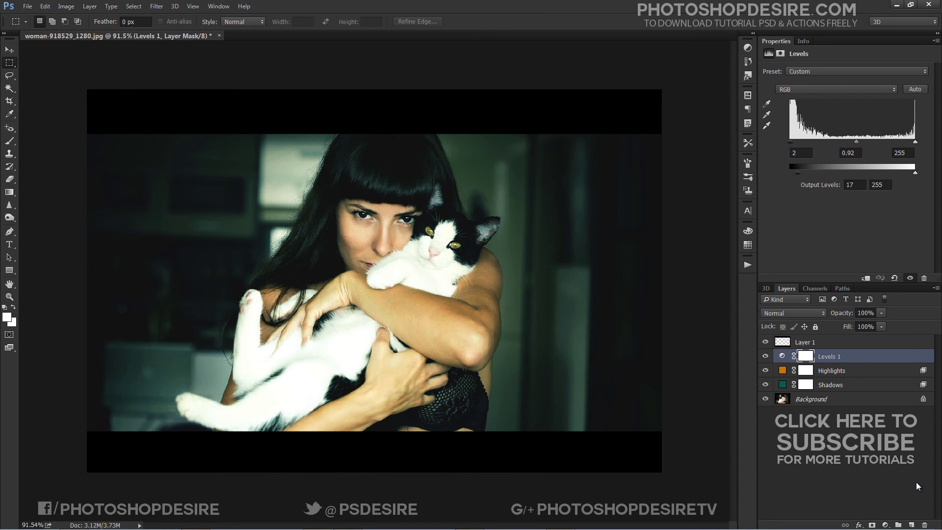